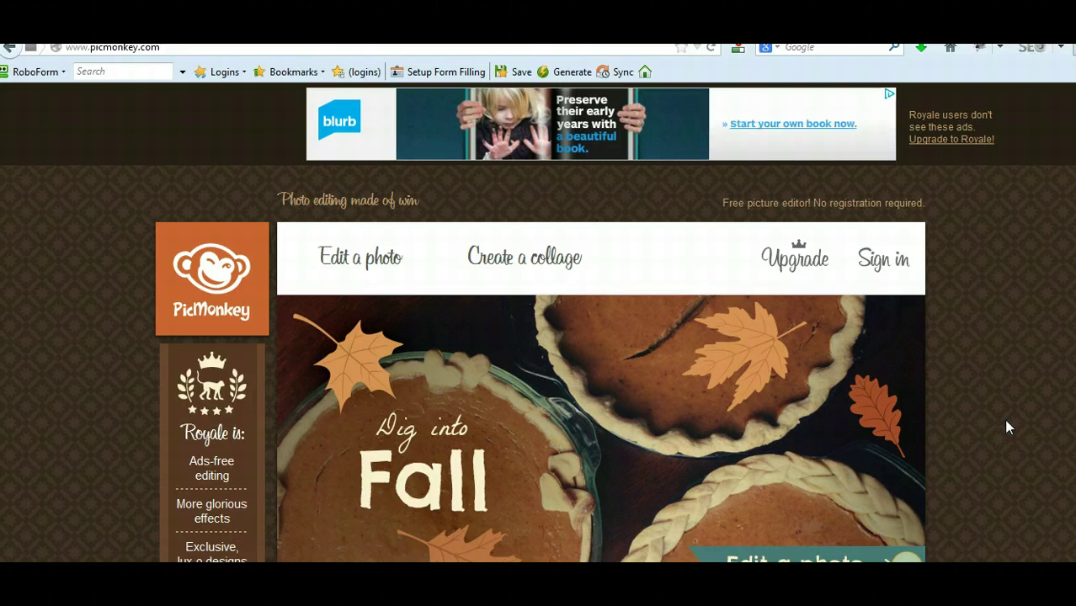
- Open HypothyroidismPin2.png from Dropbox's Hypothyroidism PLR Package > Graphics folder in the editor
left_click(1012, 421)
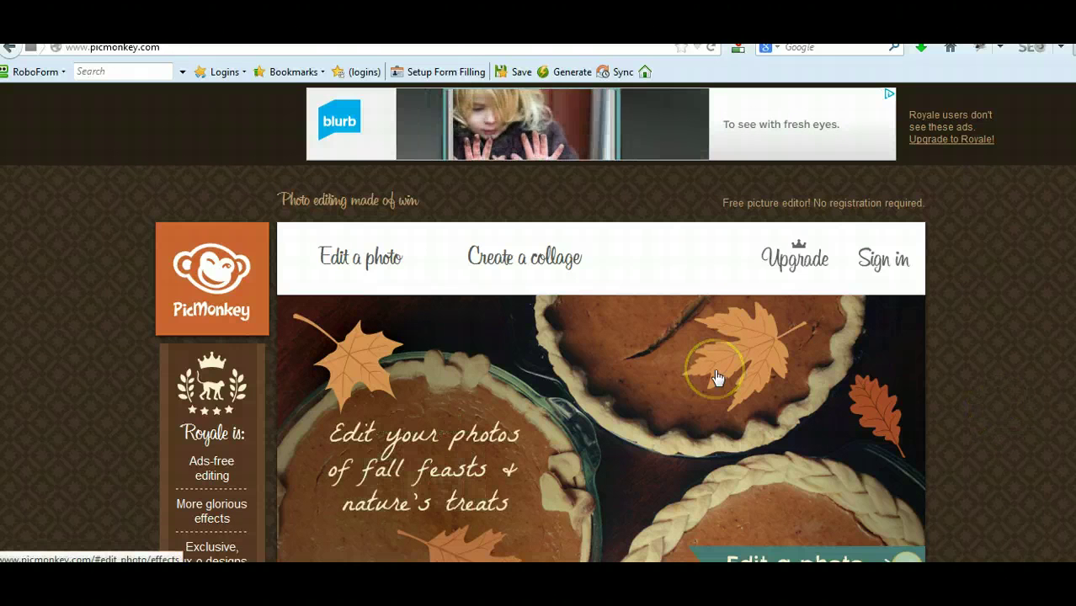
left_click(960, 366)
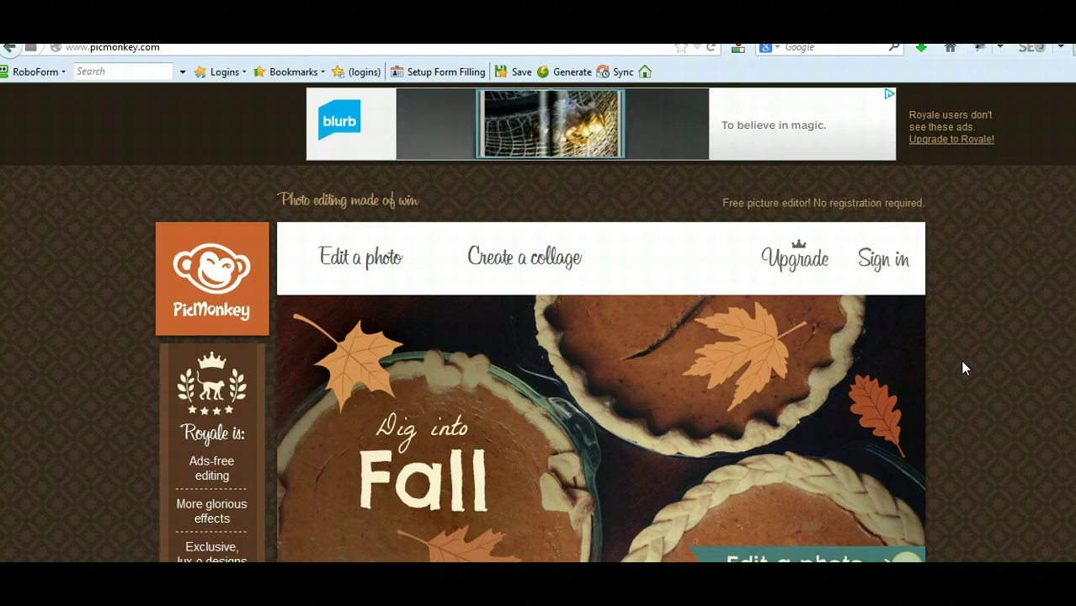
left_click(980, 361)
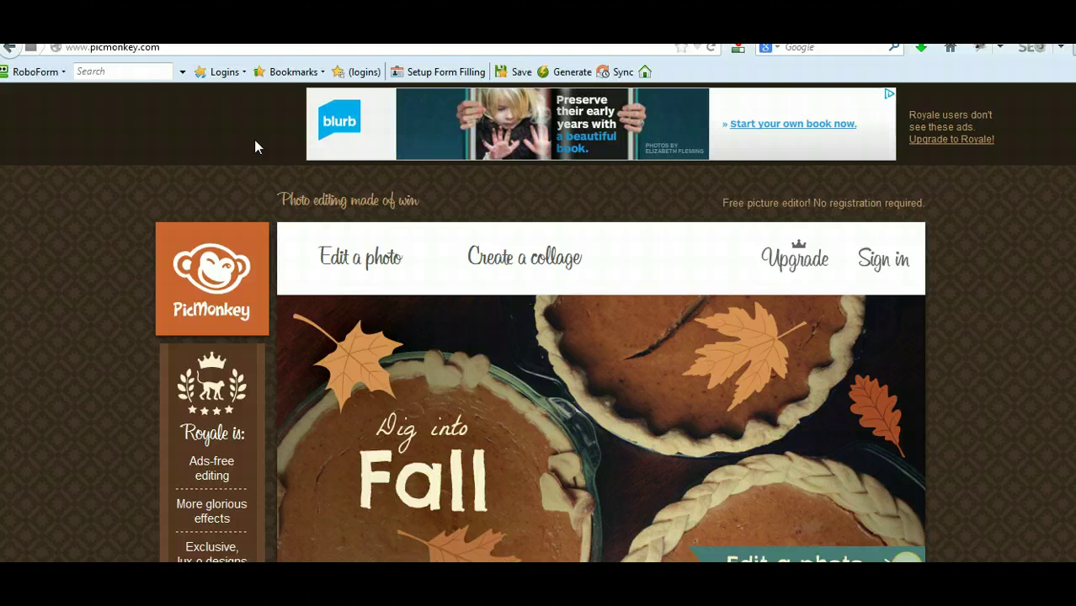
mouse_move(364, 268)
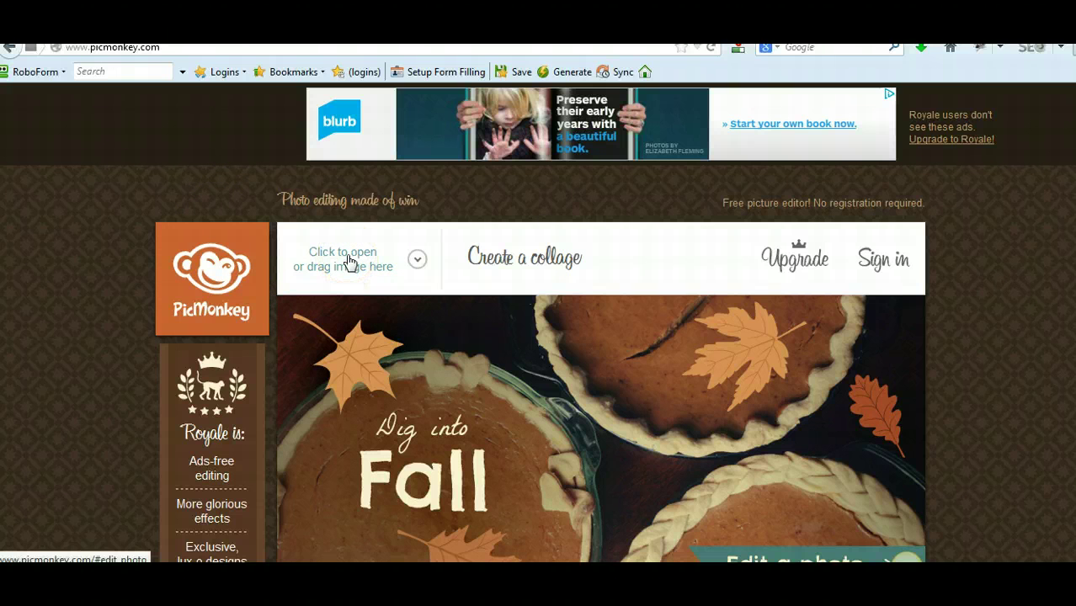
left_click(348, 261)
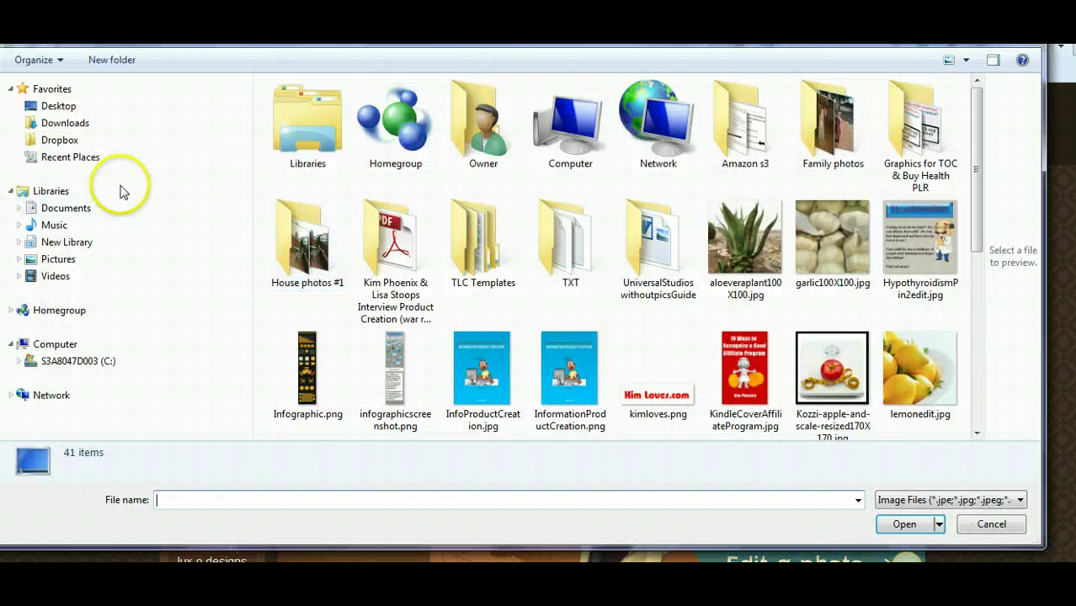
left_click(85, 143)
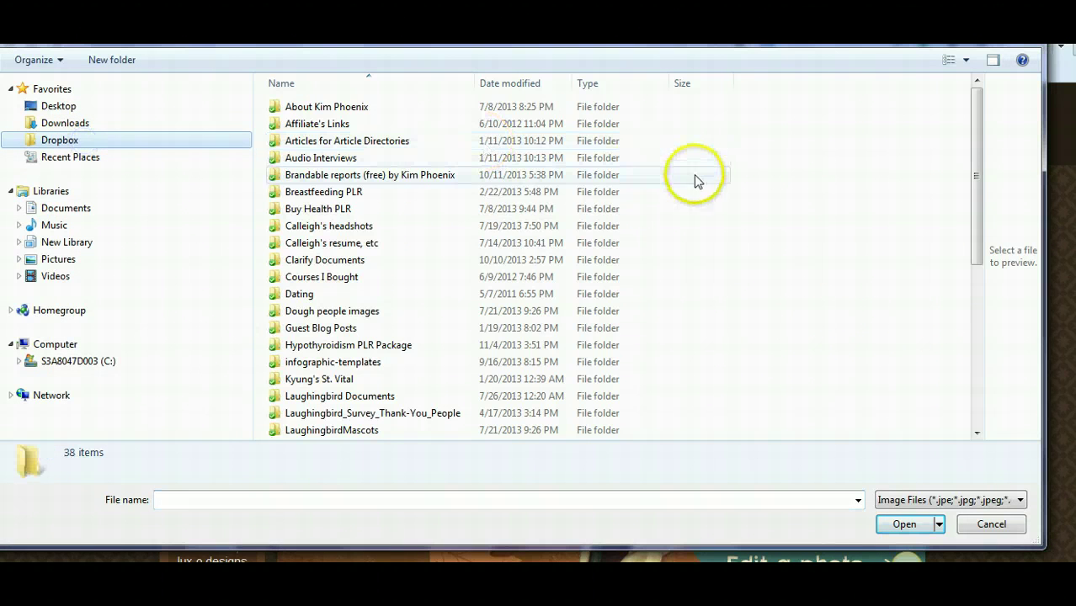
double_click(431, 347)
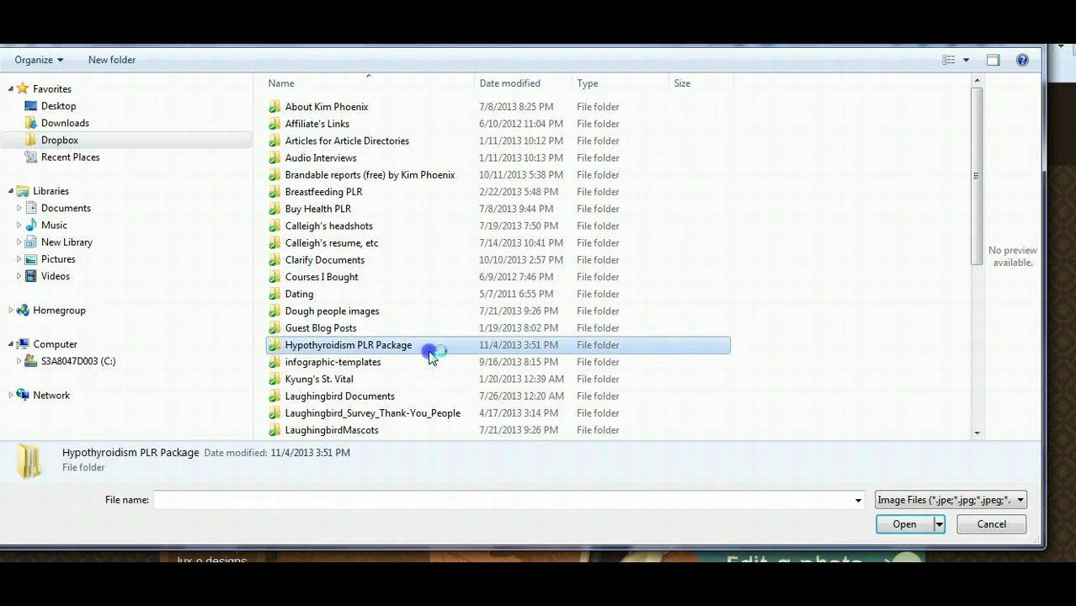
double_click(407, 126)
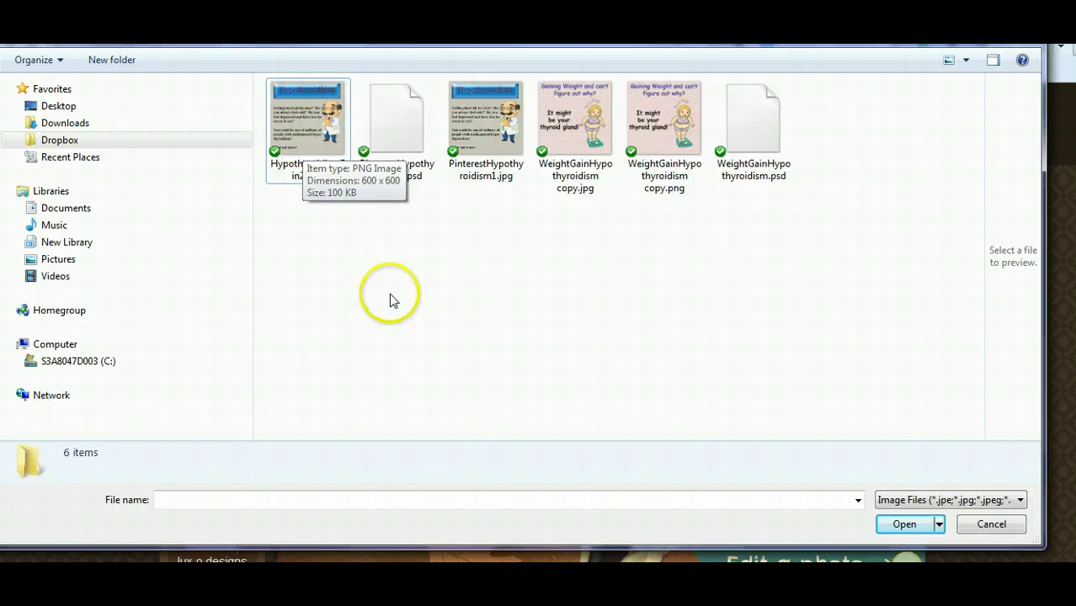
double_click(303, 123)
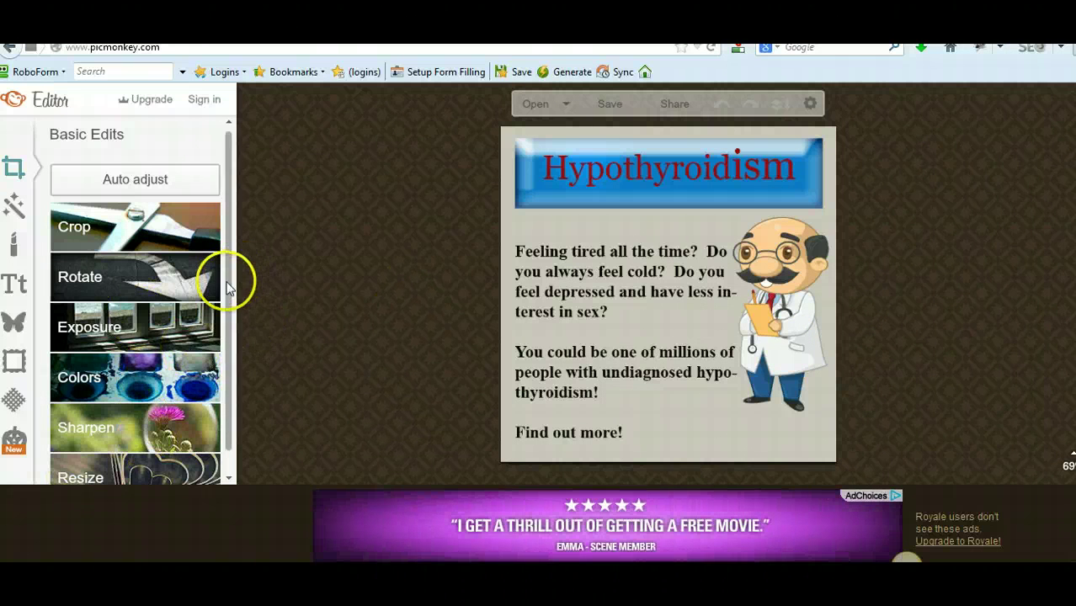
- Check the Resize dimensions, cancel without resizing, and bring up the Text tools' font list
scroll(228, 286, "down", 1)
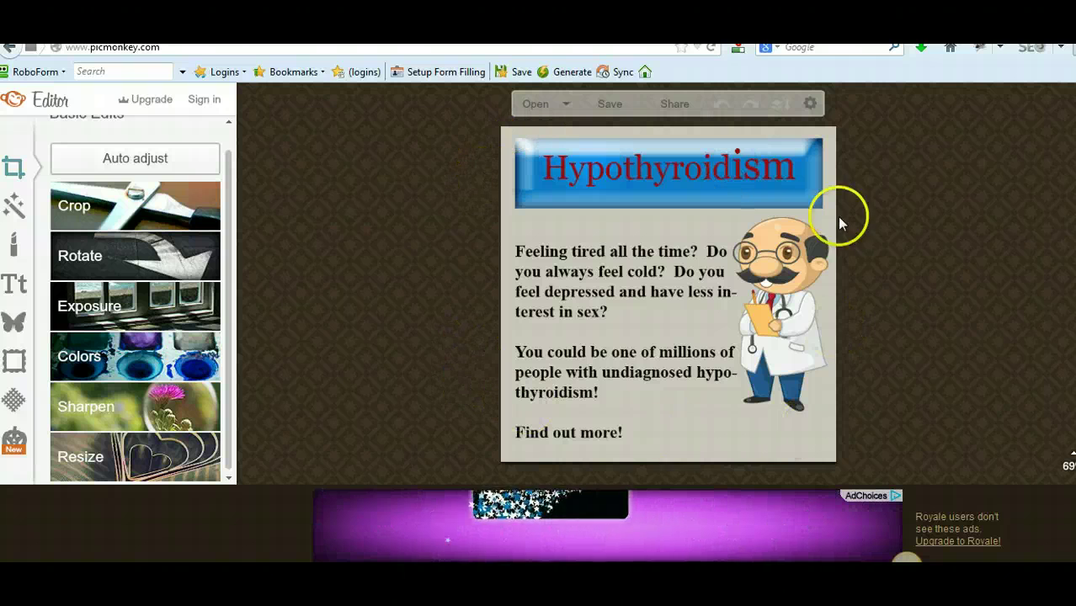
left_click(145, 463)
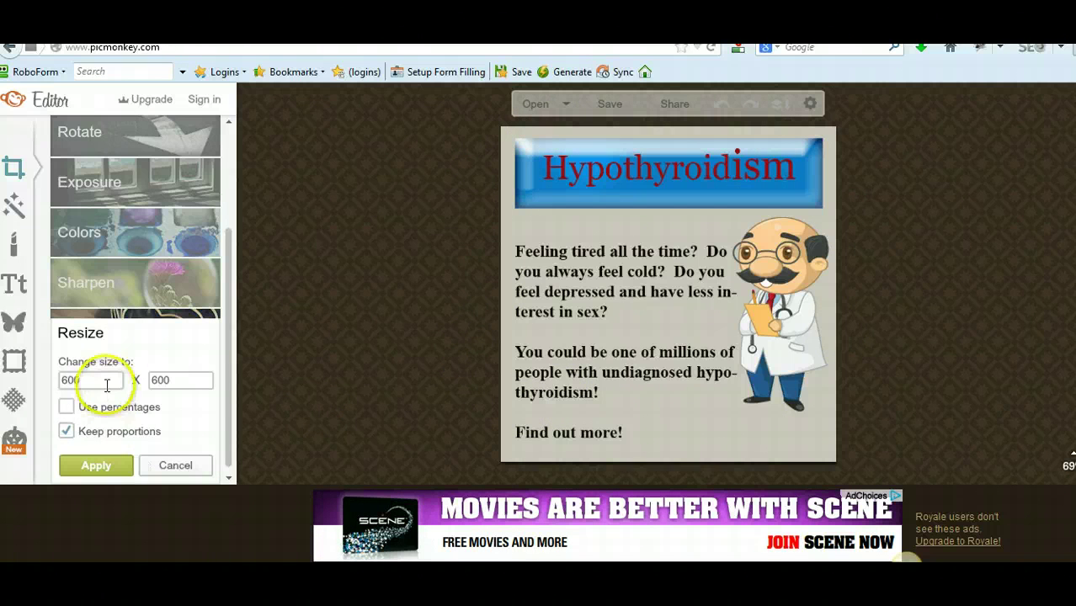
left_click(166, 468)
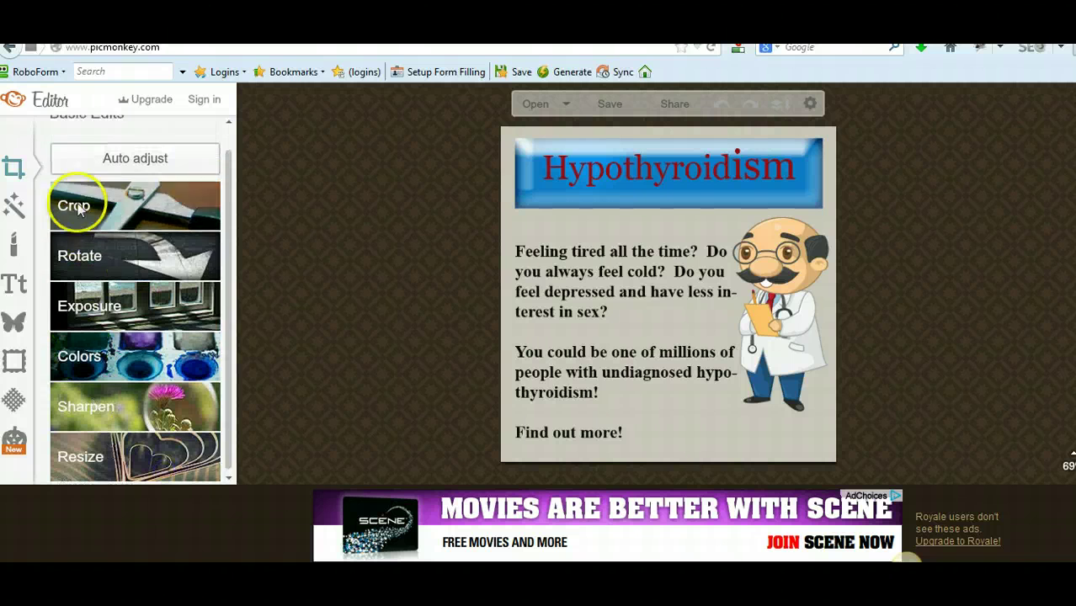
left_click(15, 286)
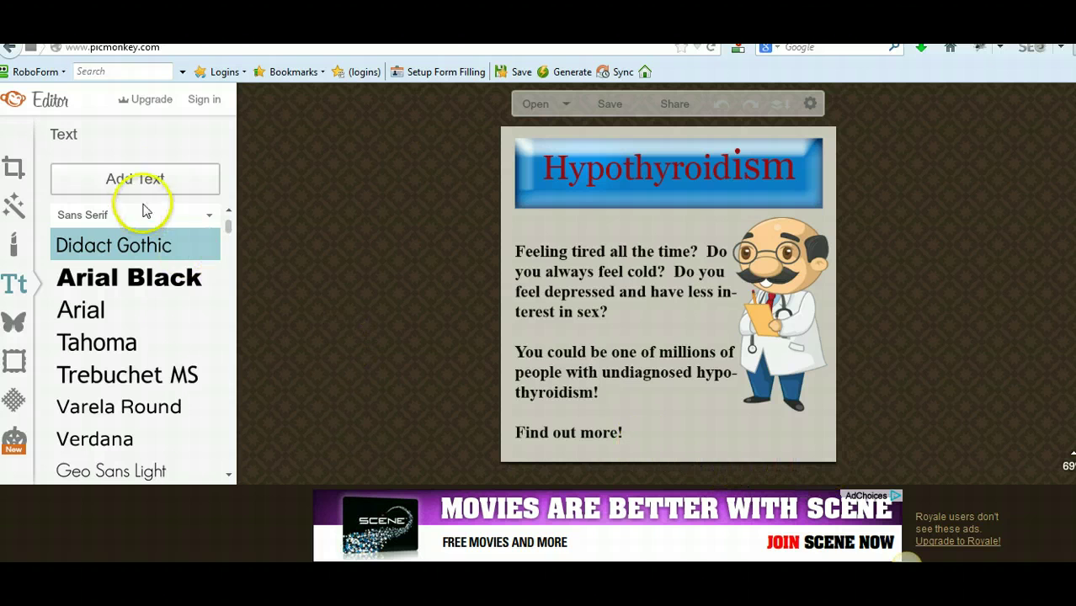
- Add a new text box and position it beside 'Find out more!'
left_click(661, 434)
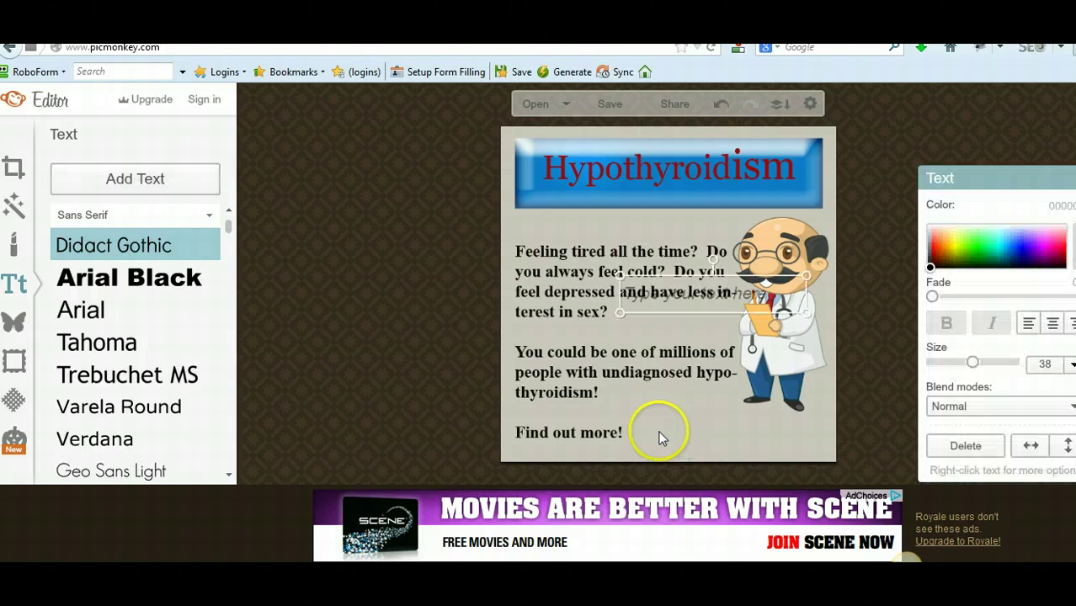
left_click_drag(618, 307, 697, 435)
mouse_move(630, 420)
left_mouse_down()
mouse_move(640, 417)
mouse_move(627, 417)
left_mouse_up()
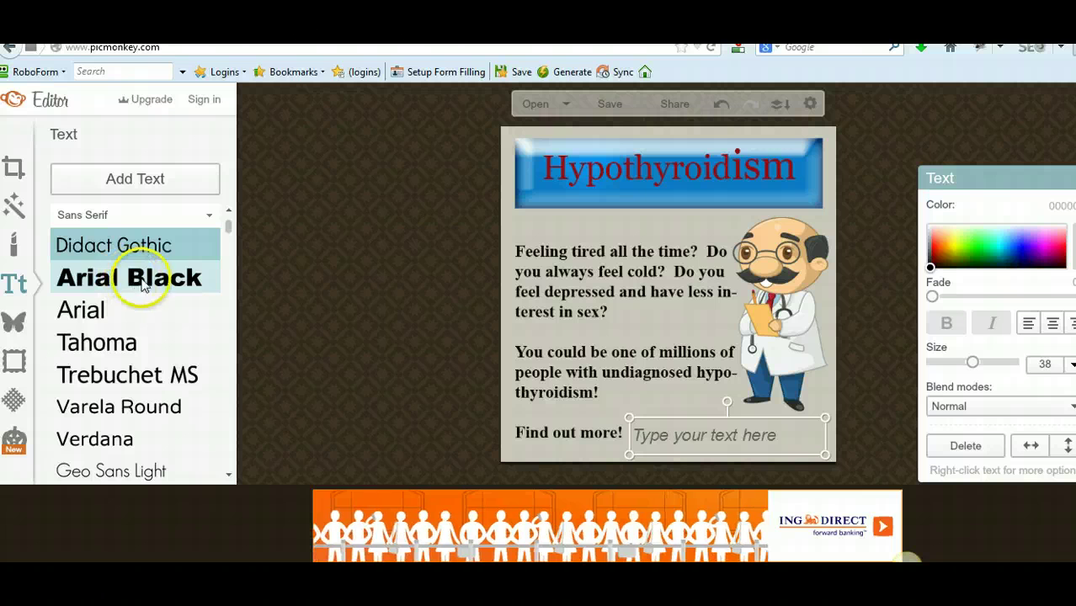
left_click_drag(230, 227, 227, 263)
scroll(227, 253, "up", 5)
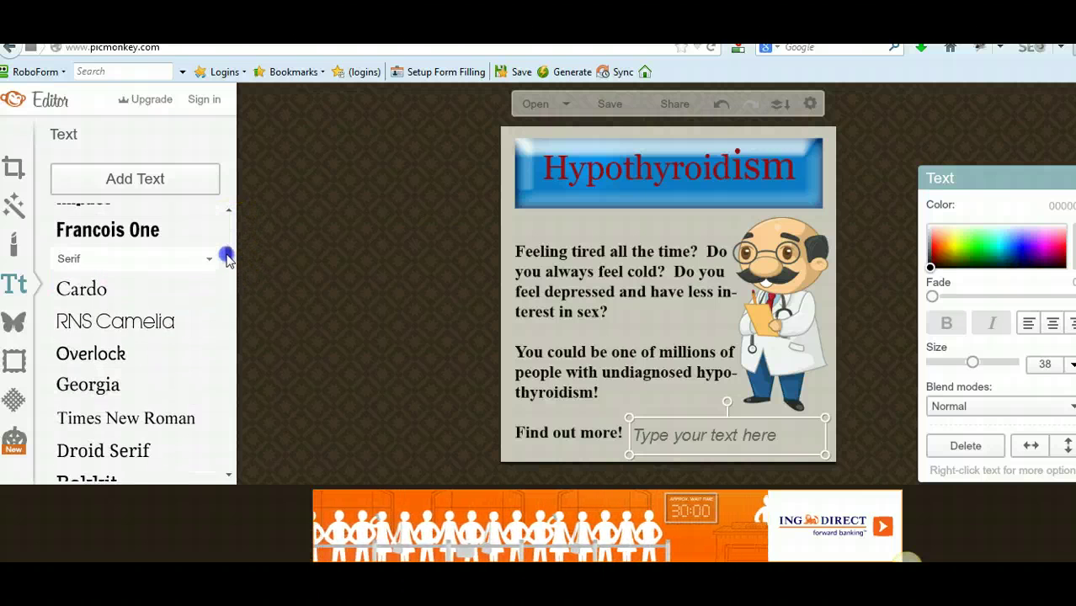
scroll(227, 248, "up", 3)
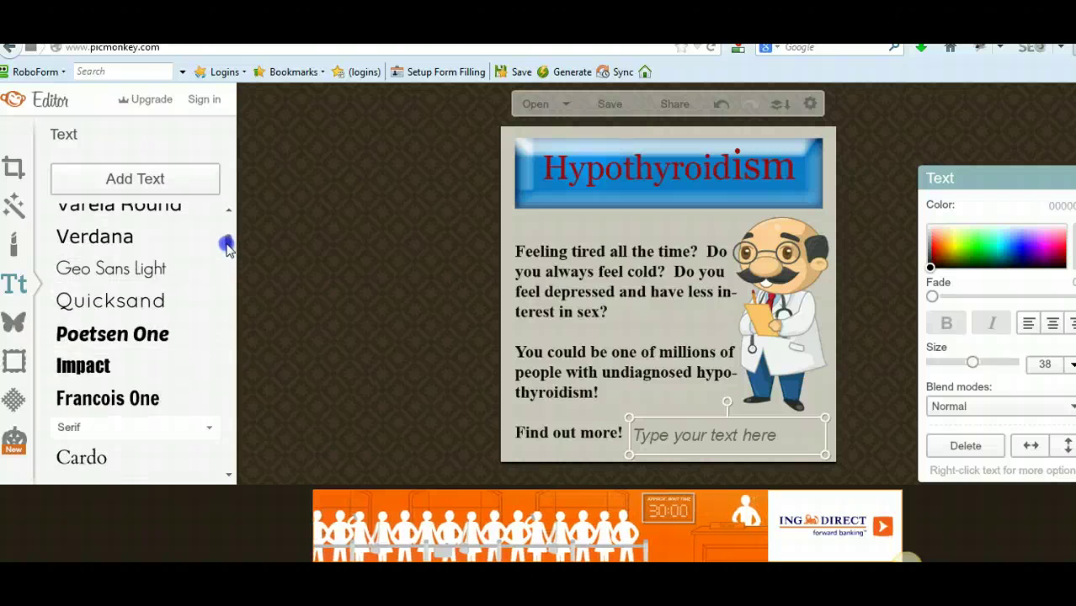
left_click(133, 274)
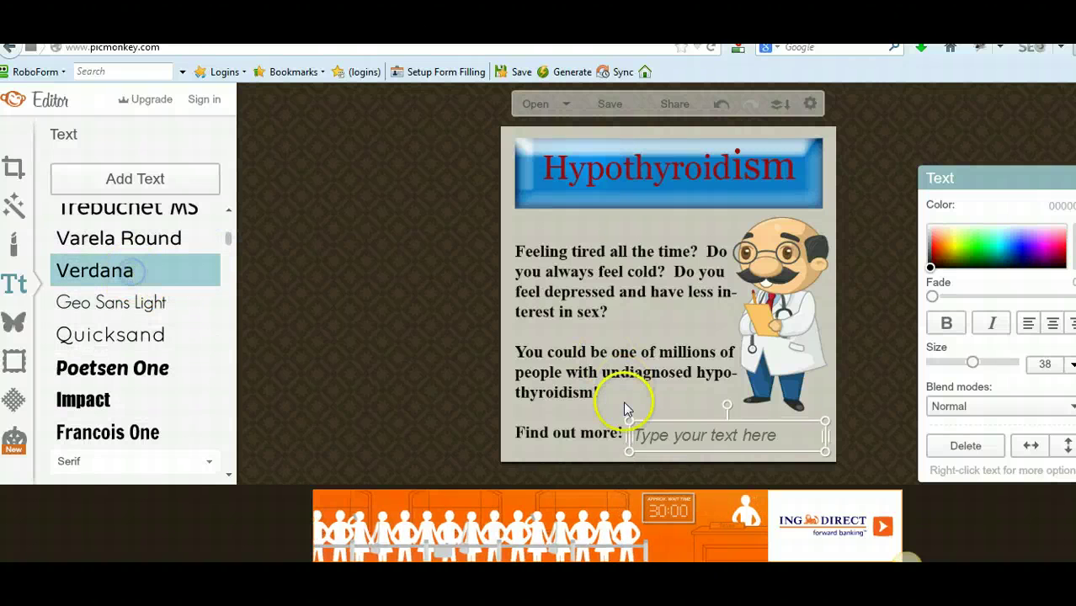
left_click(653, 435)
left_click(1041, 366)
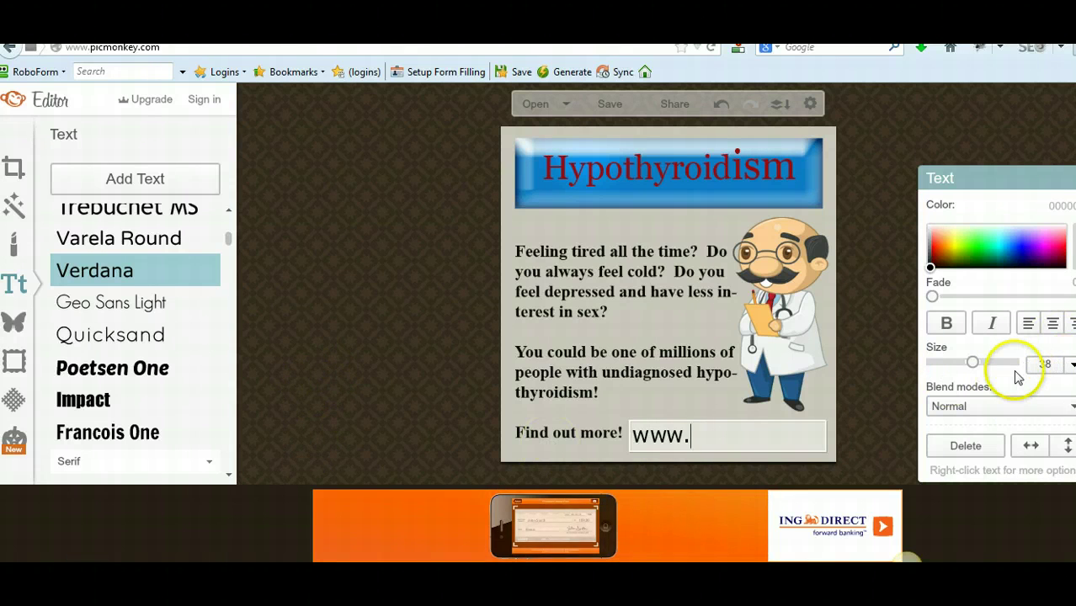
key("BackSpace")
key("BackSpace")
key("BackSpace")
key("BackSpace")
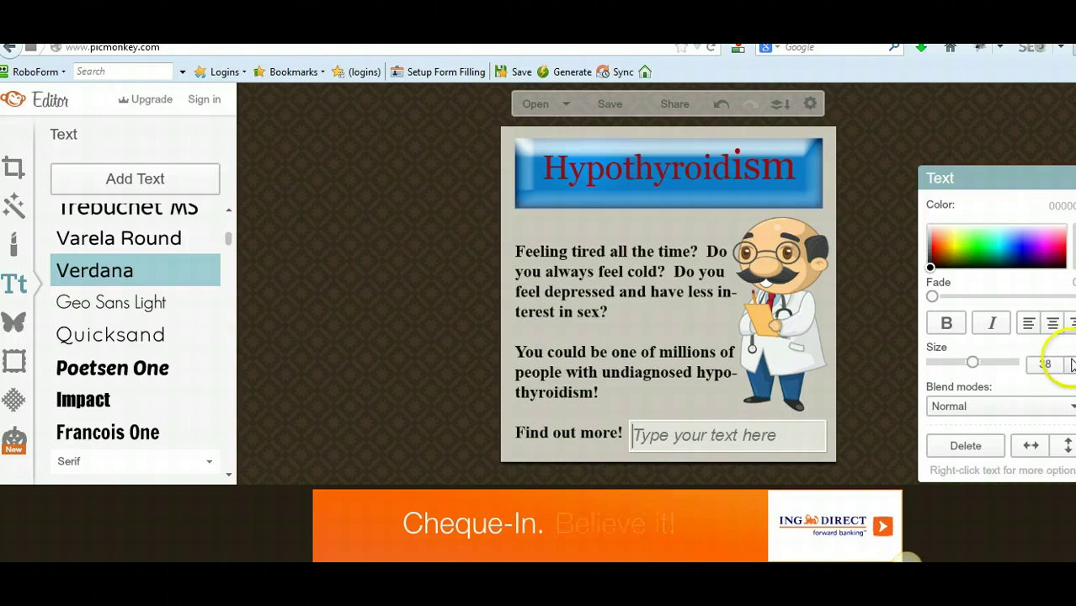
left_click(1072, 364)
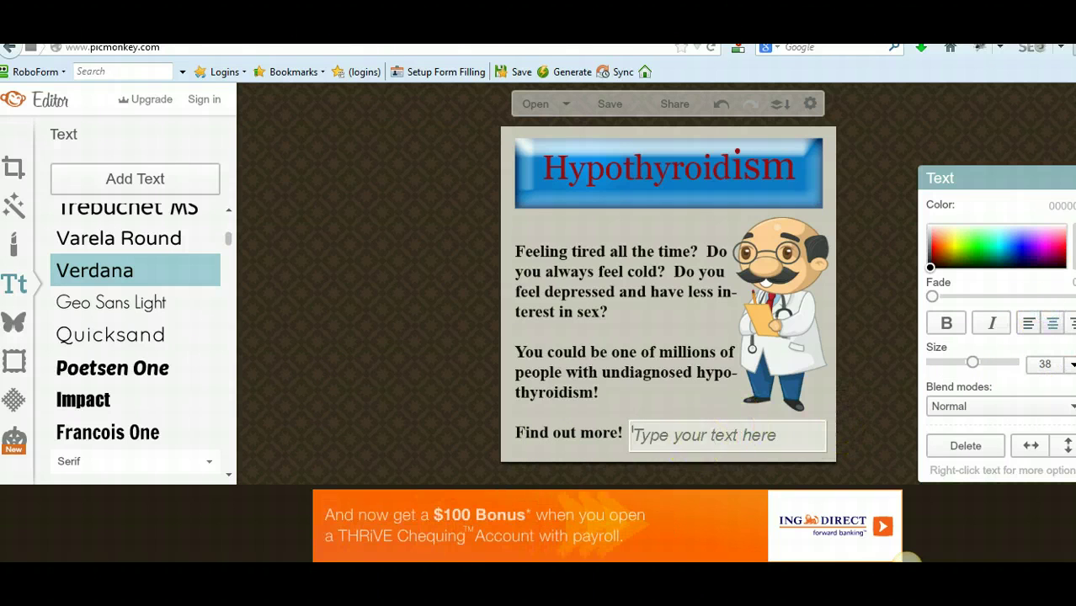
type("http://www.hypothyroidis.org")
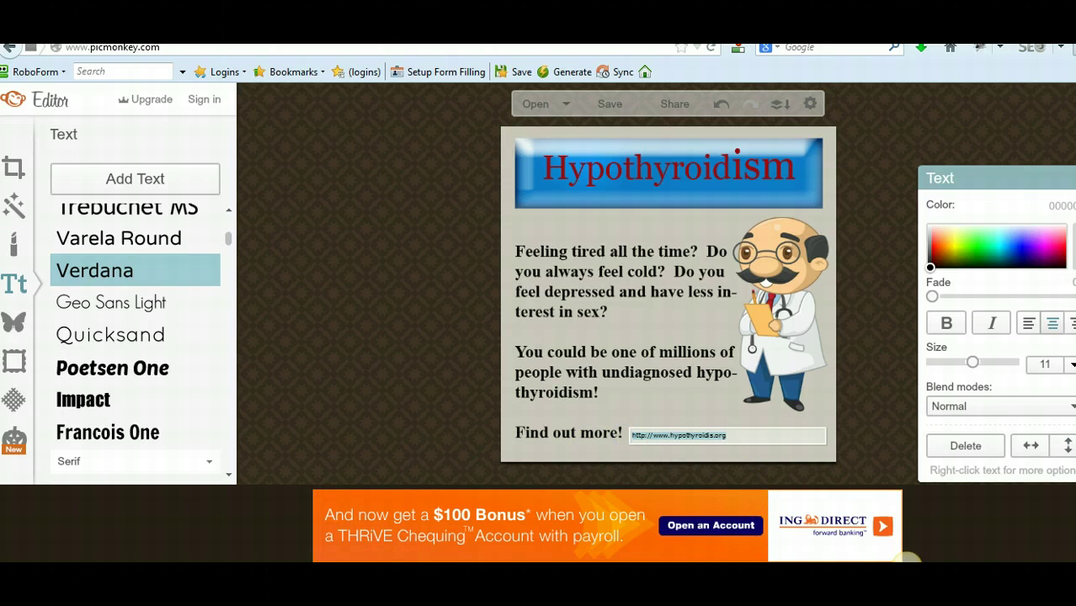
- Try the URL text at size 24, then at size 14
left_click(1072, 367)
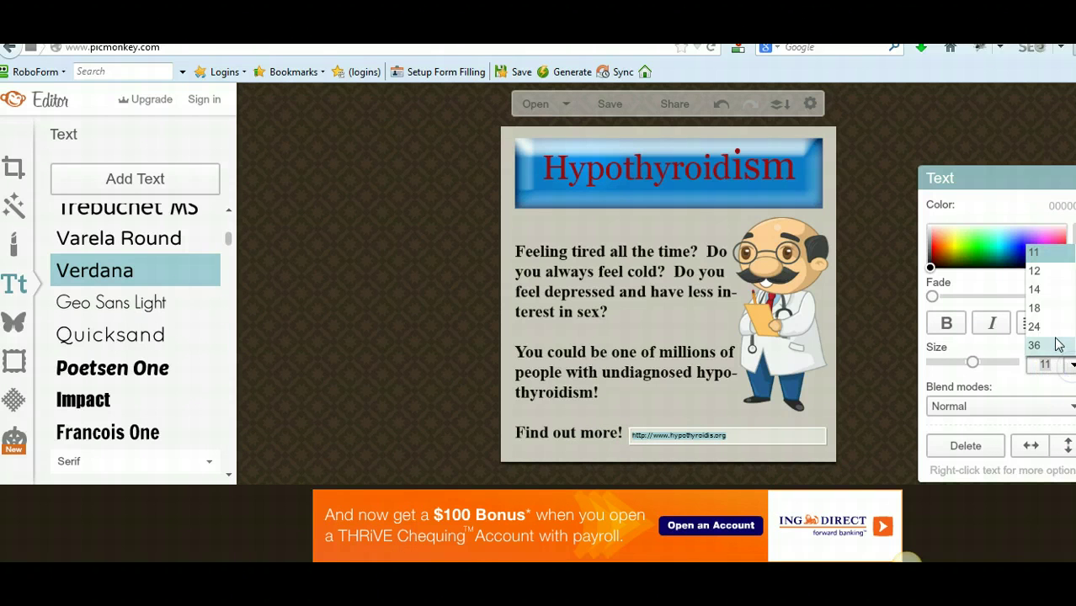
left_click(1053, 332)
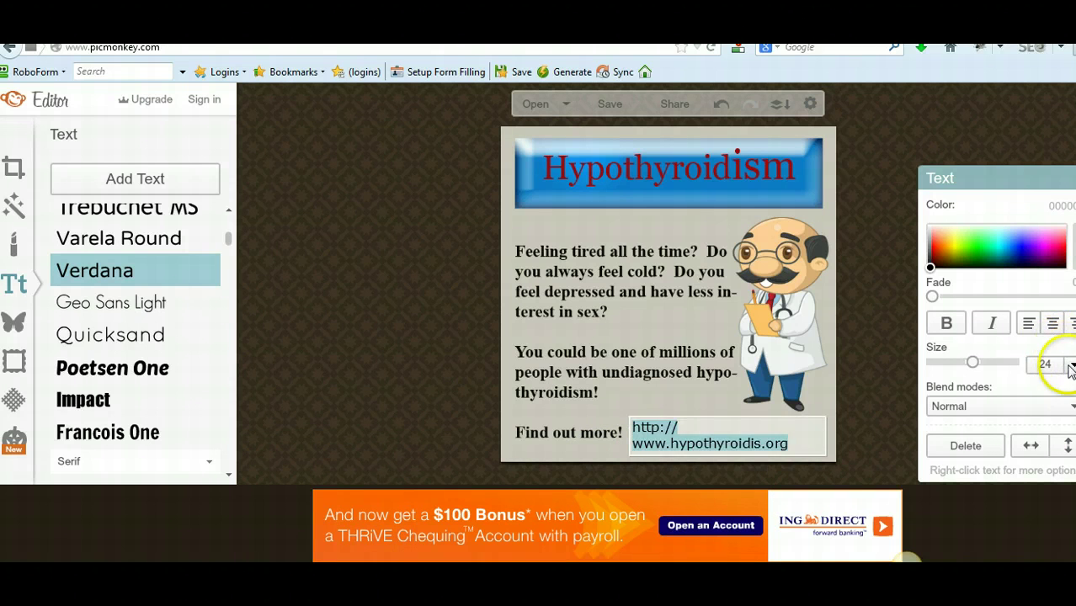
left_click(1072, 368)
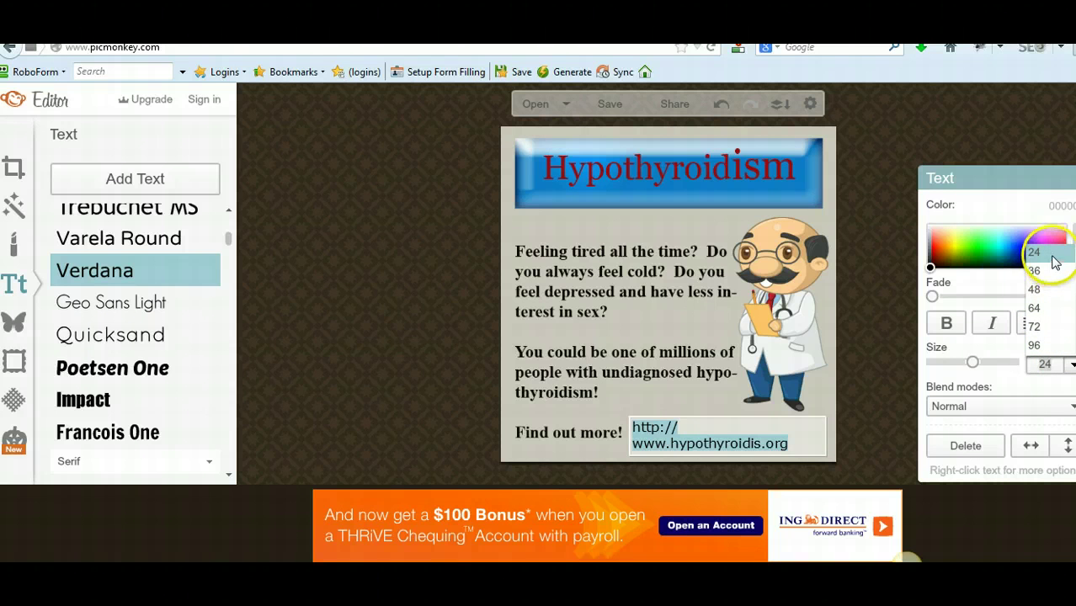
scroll(1037, 261, "up", 2)
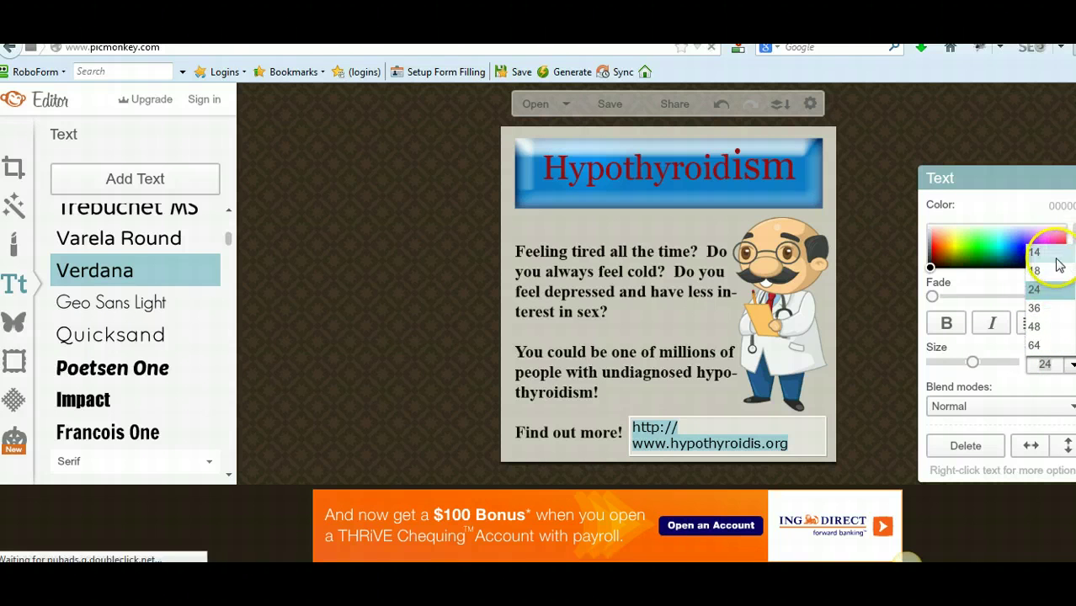
left_click(1038, 253)
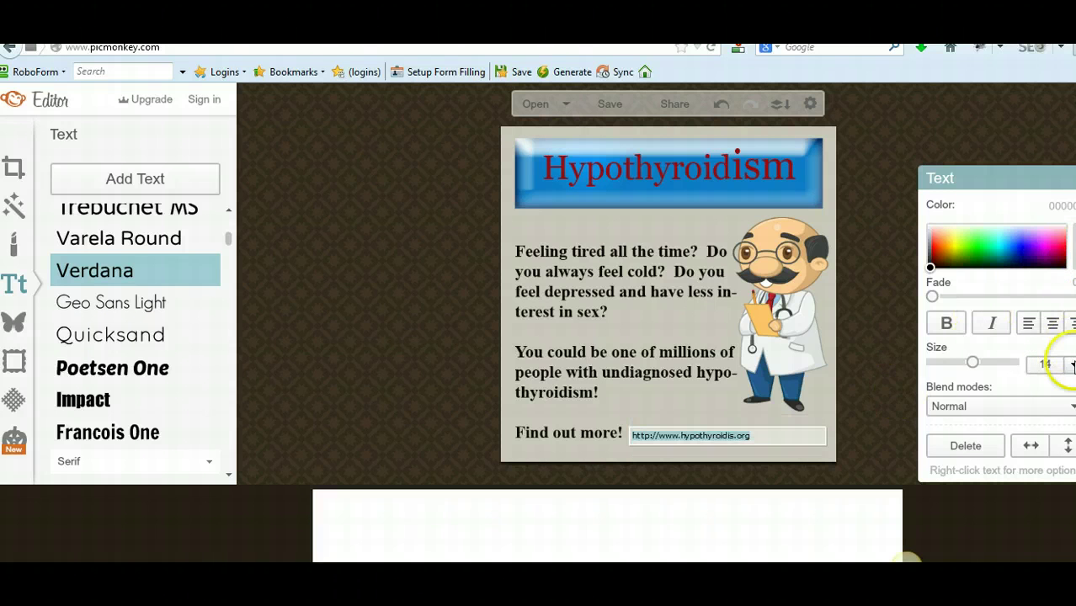
left_click(1072, 365)
left_click(1042, 270)
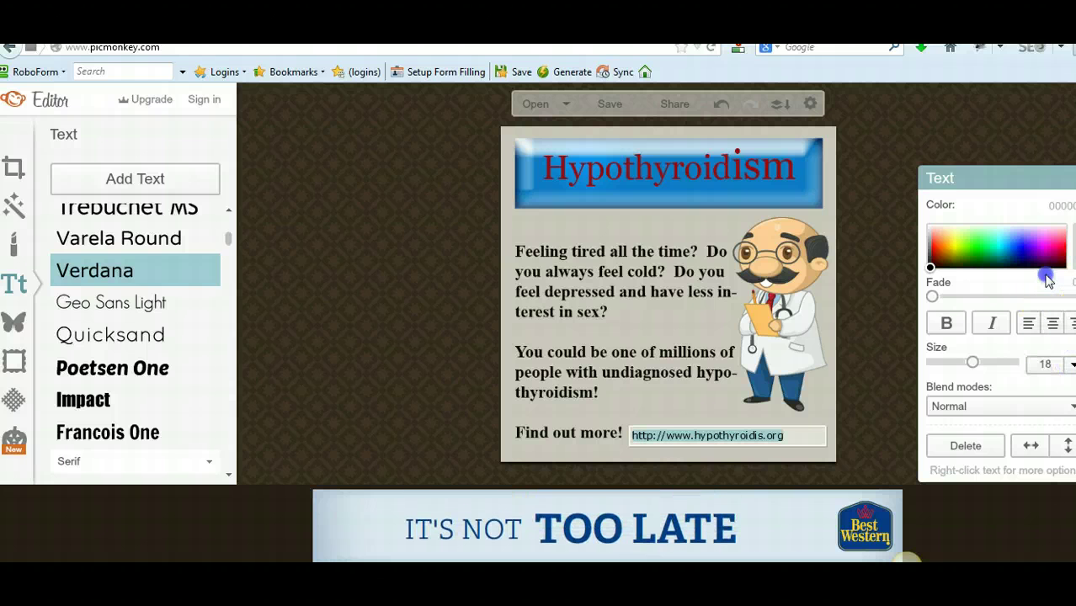
left_click(762, 435)
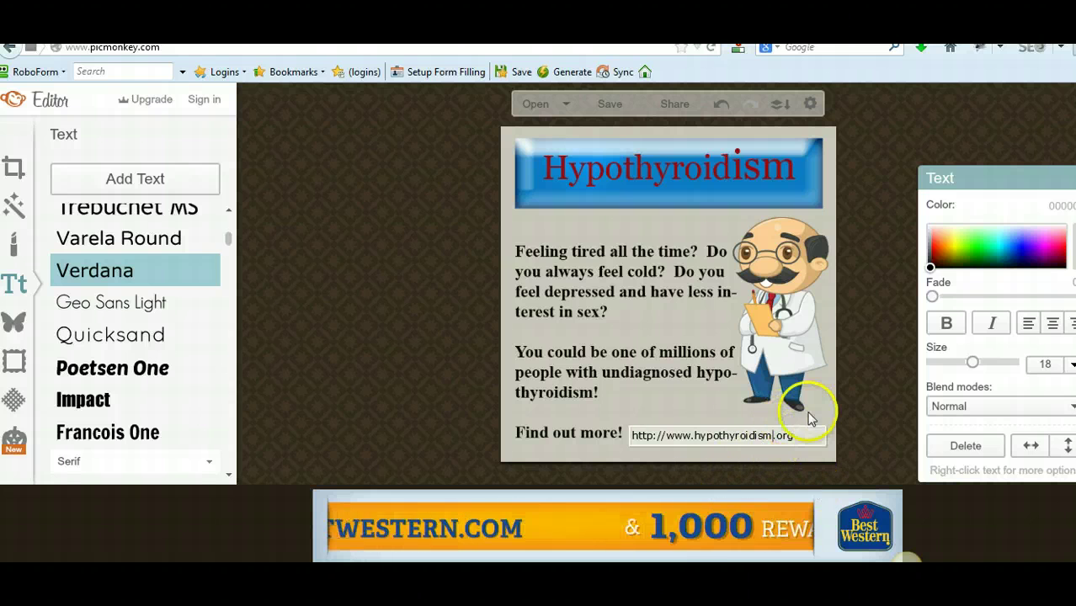
left_click(857, 426)
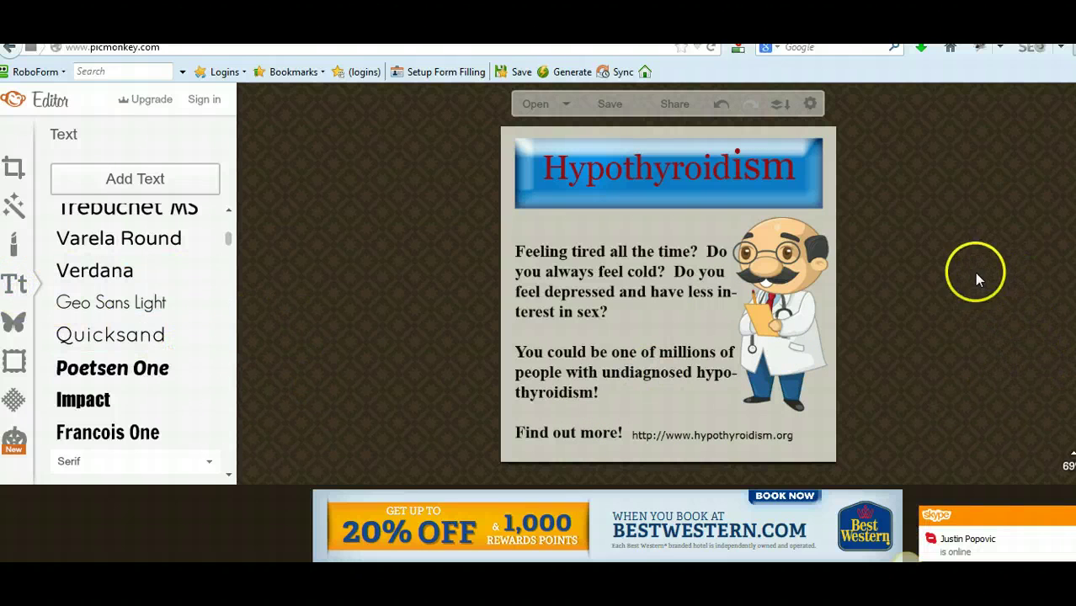
- Save to the computer as HypothyroidismPin2edit in .png format
left_click(613, 103)
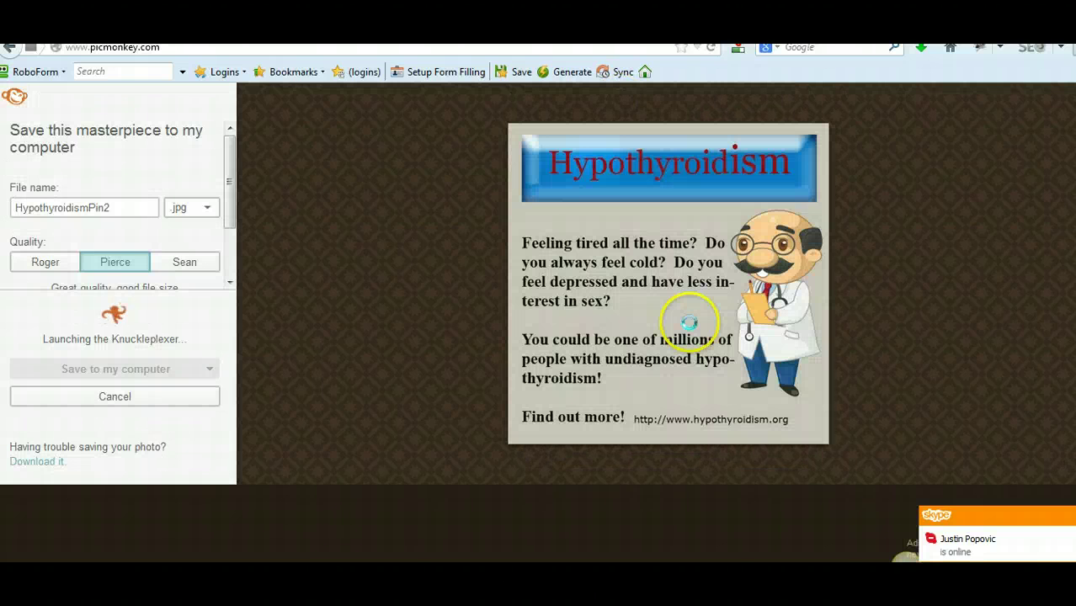
left_click(122, 208)
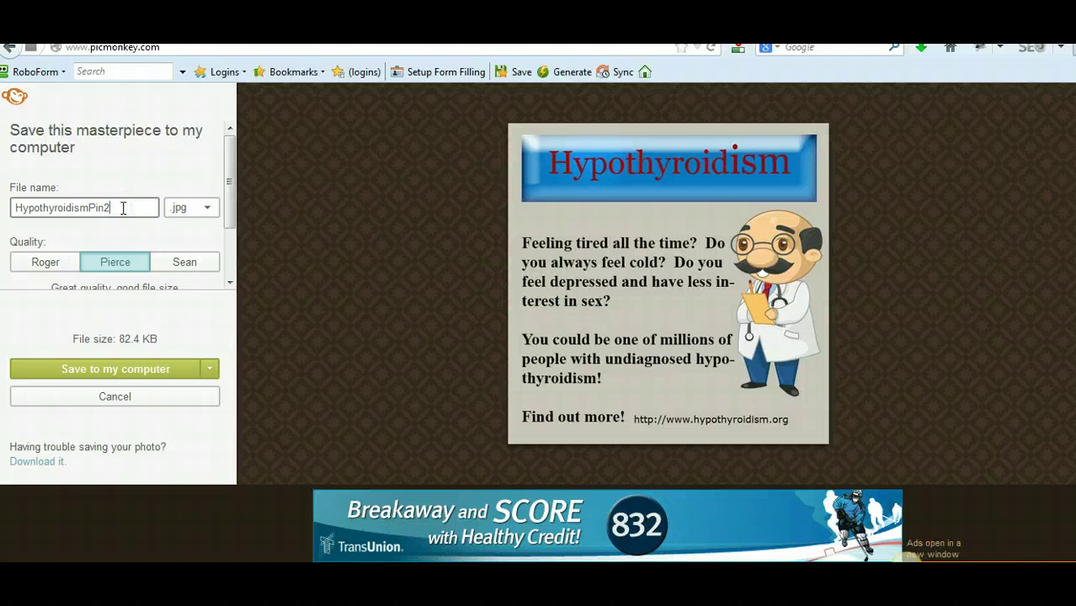
left_click(122, 209)
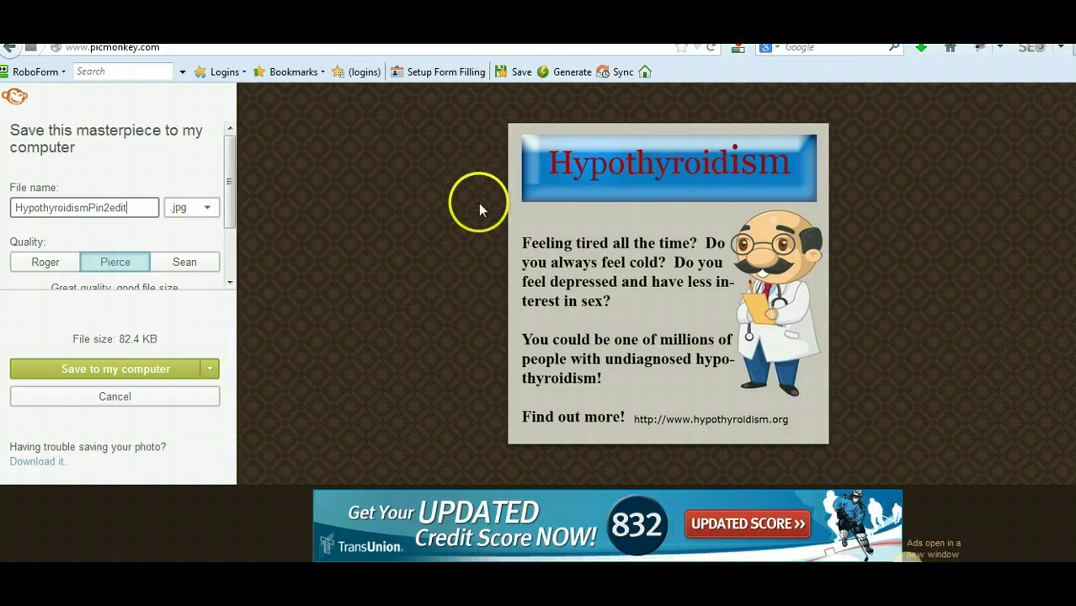
left_click(206, 209)
left_click(204, 248)
left_click(279, 220)
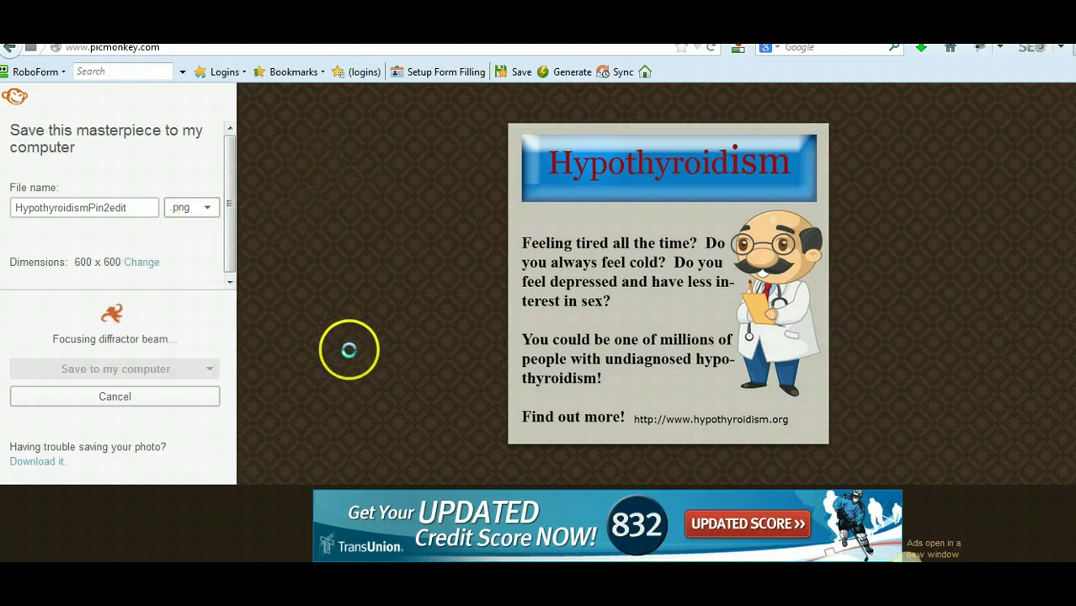